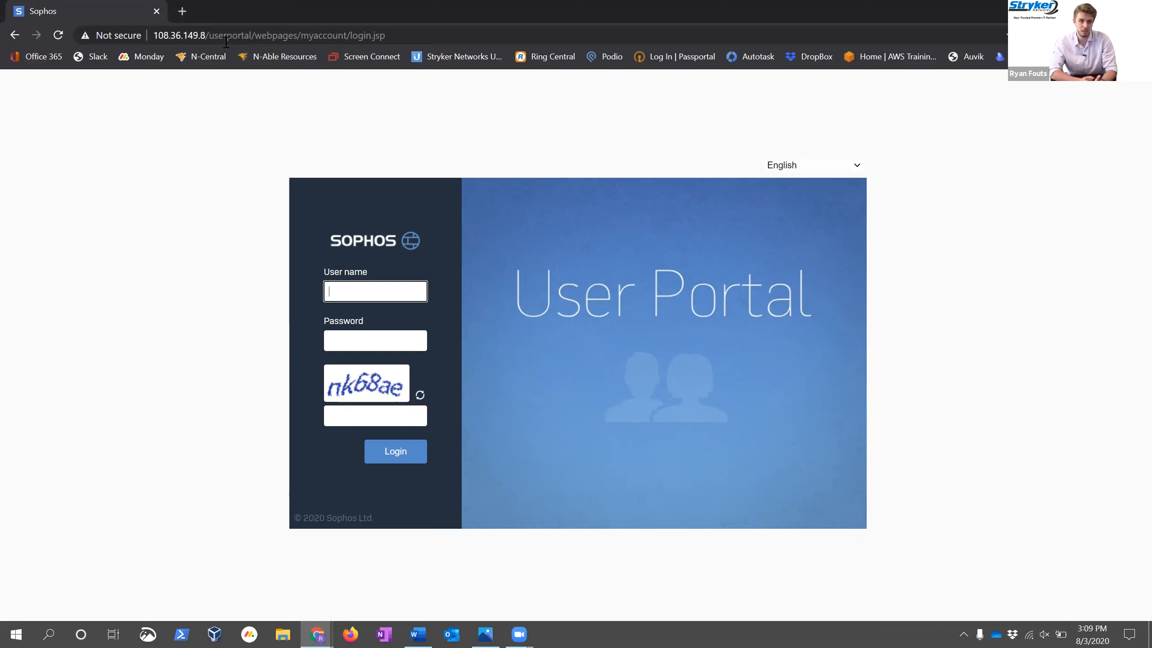
# Check the User Portal's web address and reload the login page
pyautogui.click(226, 41)
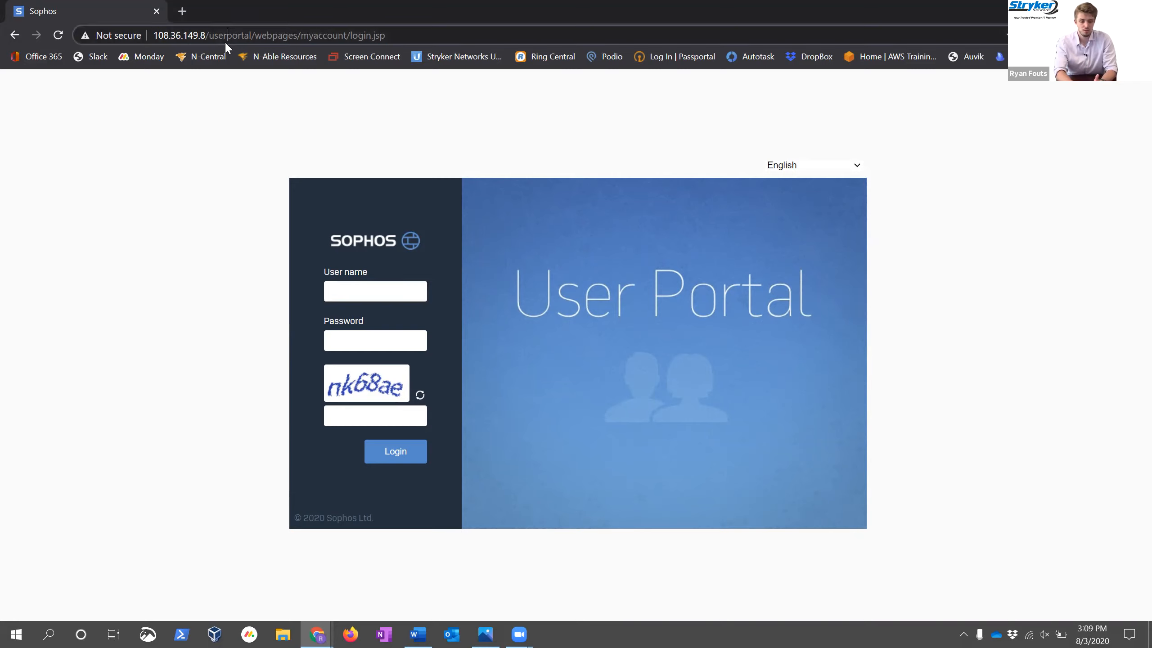
pyautogui.press('Left')
pyautogui.press('Left')
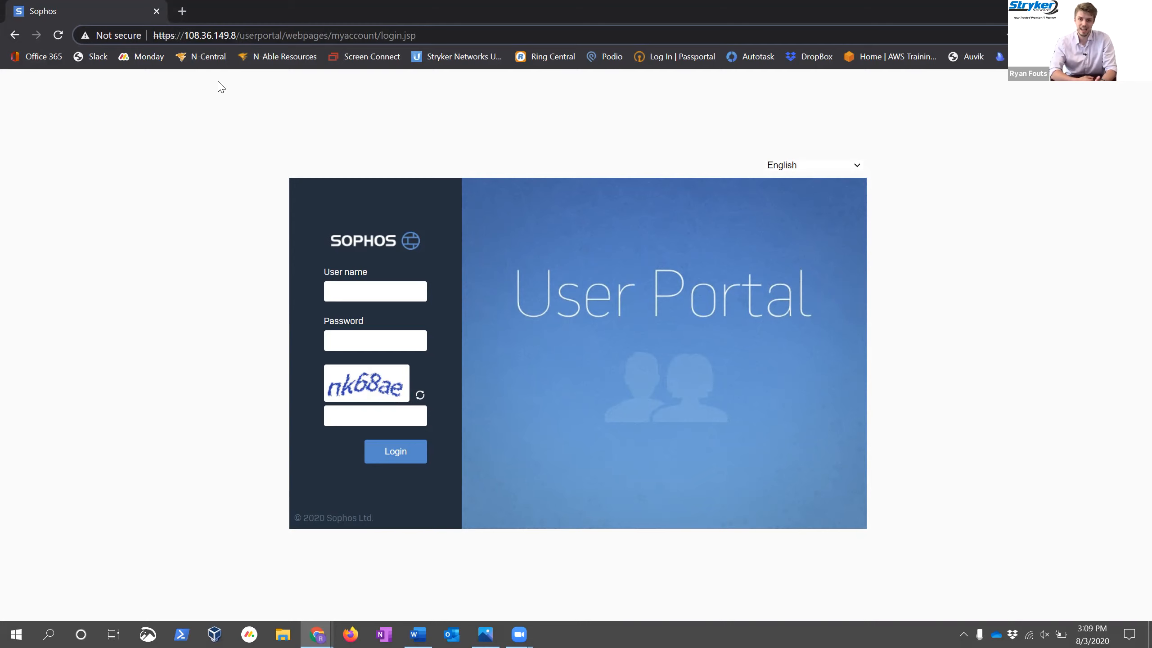
pyautogui.click(58, 35)
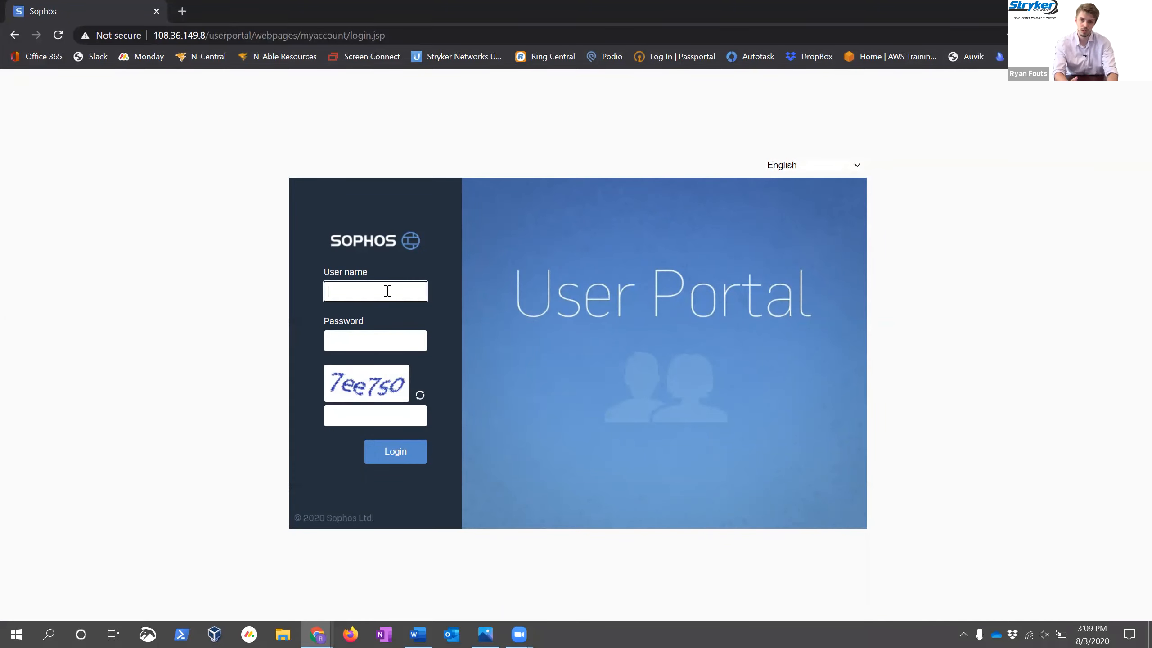
# Try to log in to the User Portal as administrator with the account password and the displayed captcha code
pyautogui.write('admin')
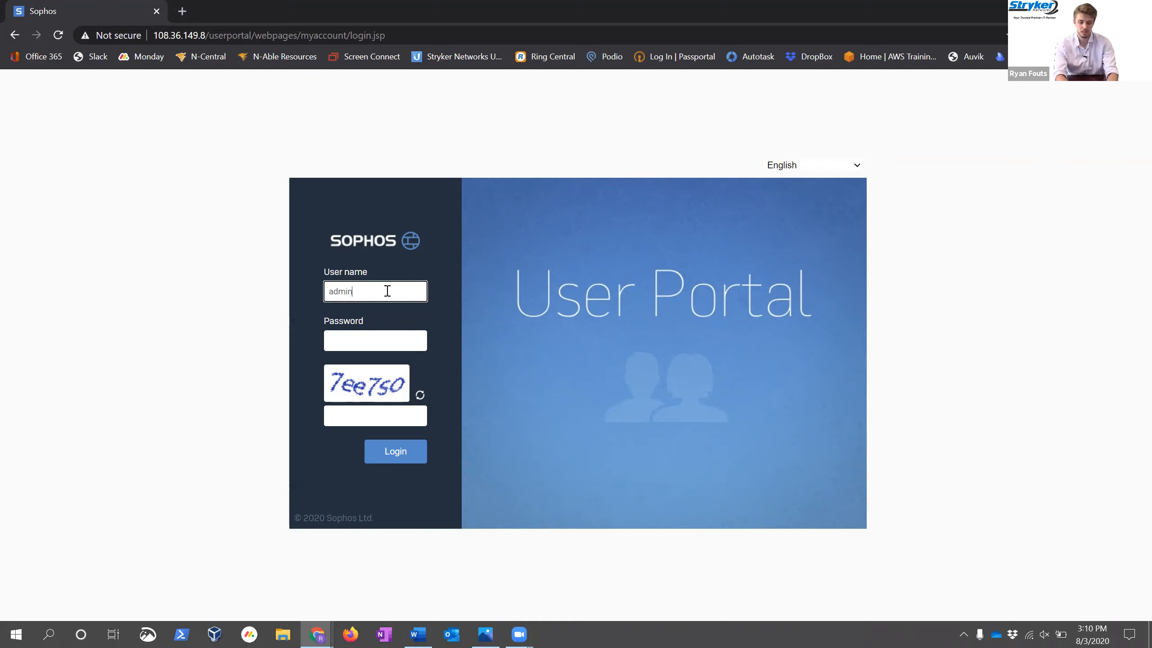
pyautogui.write('istrator')
pyautogui.press('Tab')
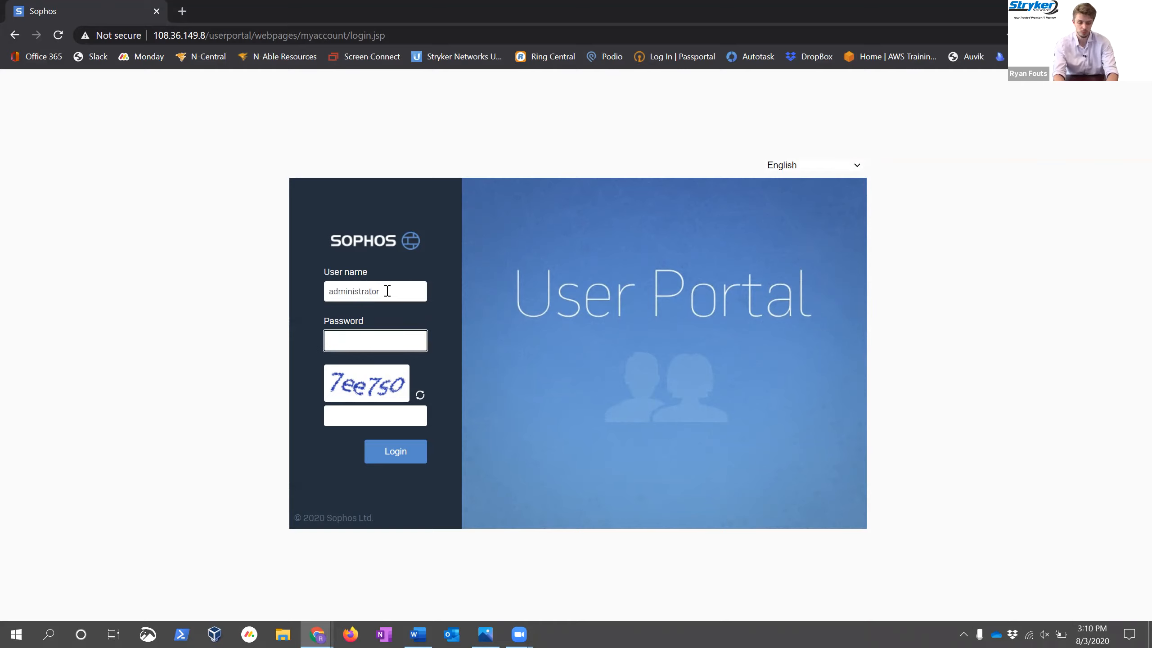
pyautogui.hotkey('ctrl', 'v')
pyautogui.press('Tab')
pyautogui.write('7e')
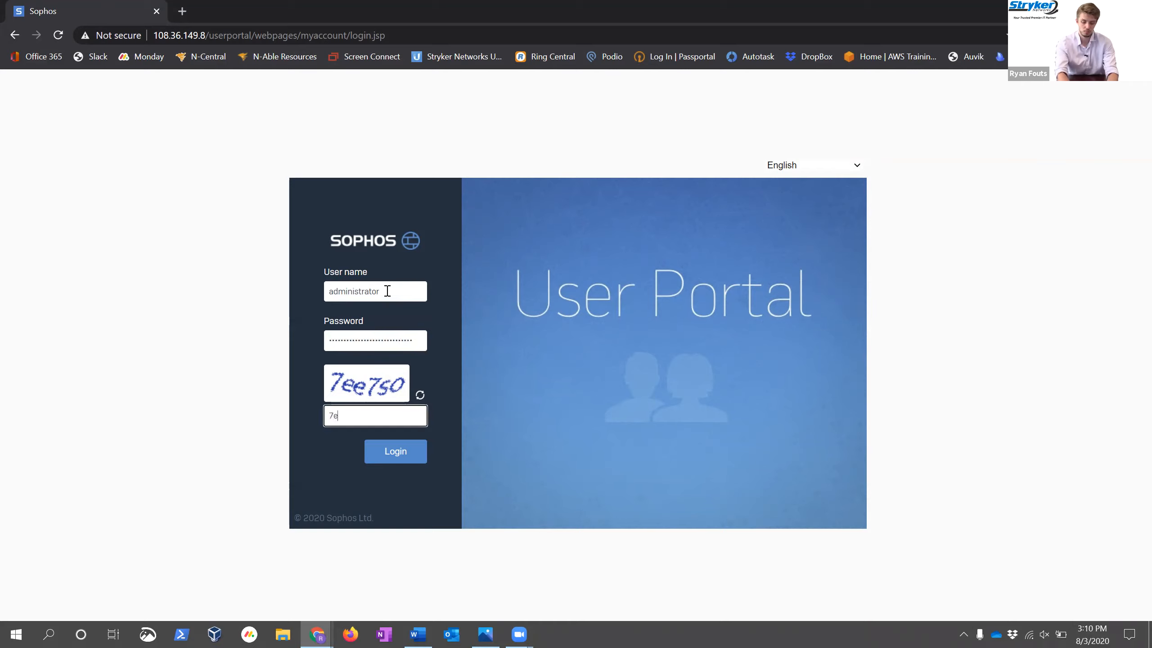
pyautogui.write('e750')
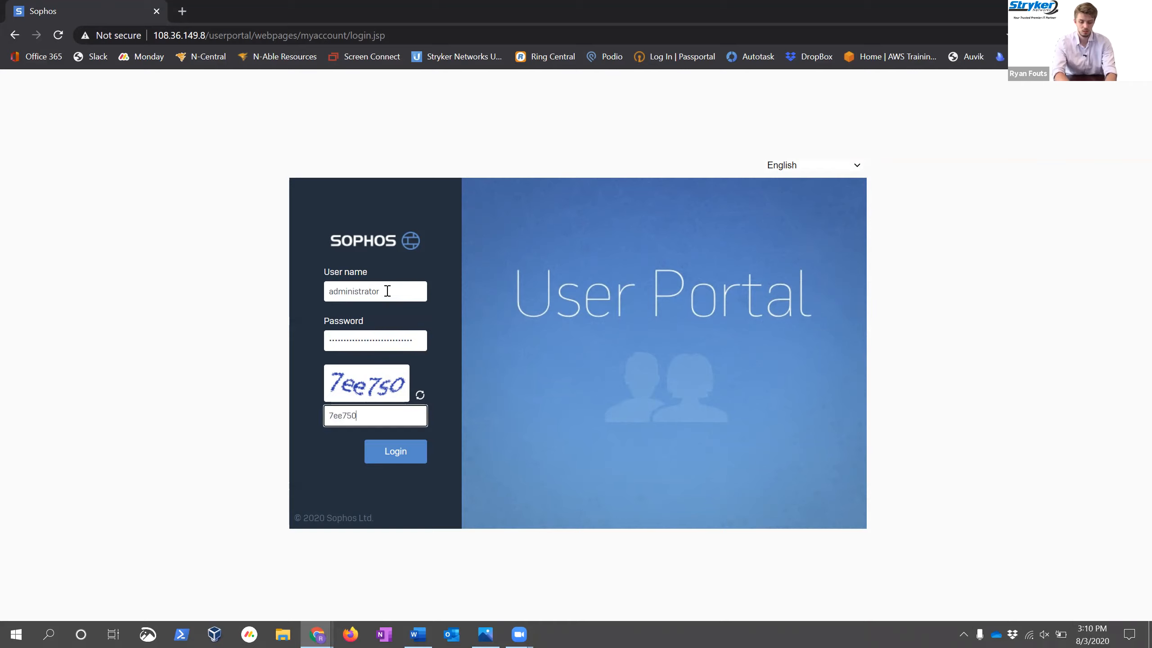
pyautogui.click(395, 459)
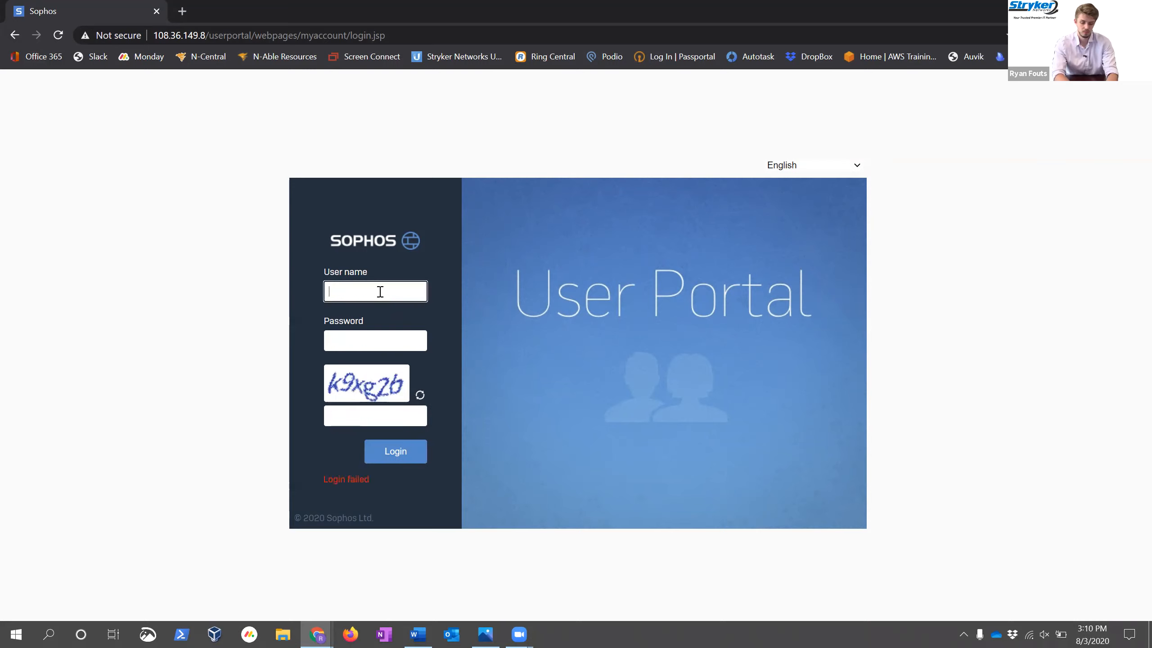
# Reload the login page and log in as administrator with the account password and the new captcha code
pyautogui.click(59, 35)
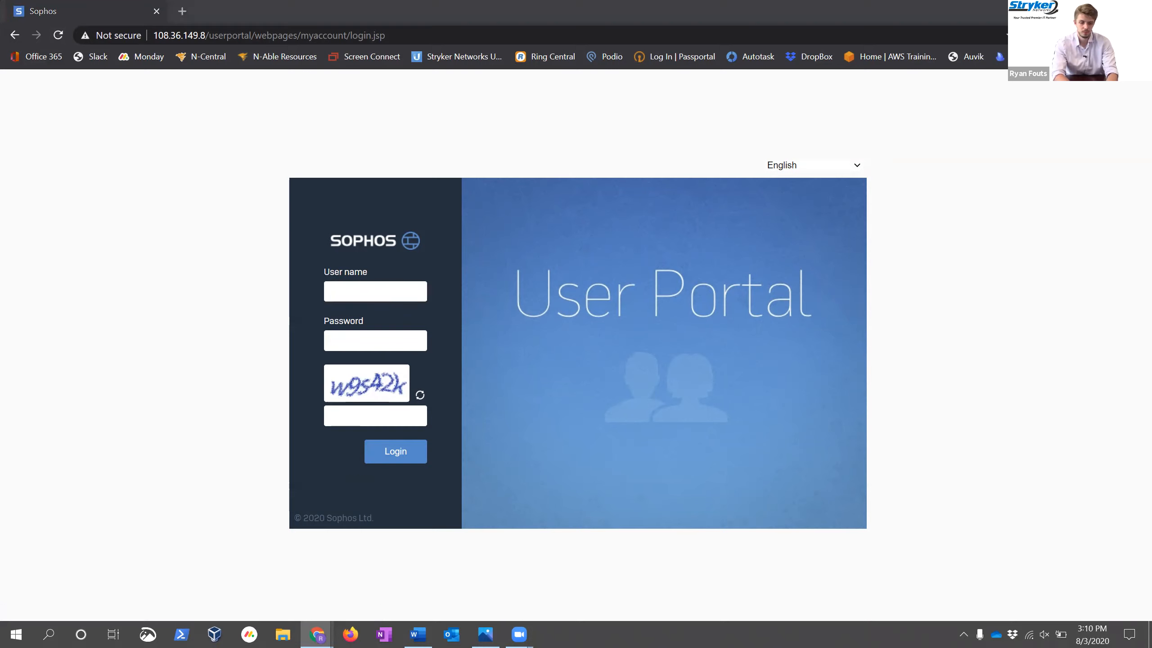
pyautogui.click(385, 290)
pyautogui.write('administrator')
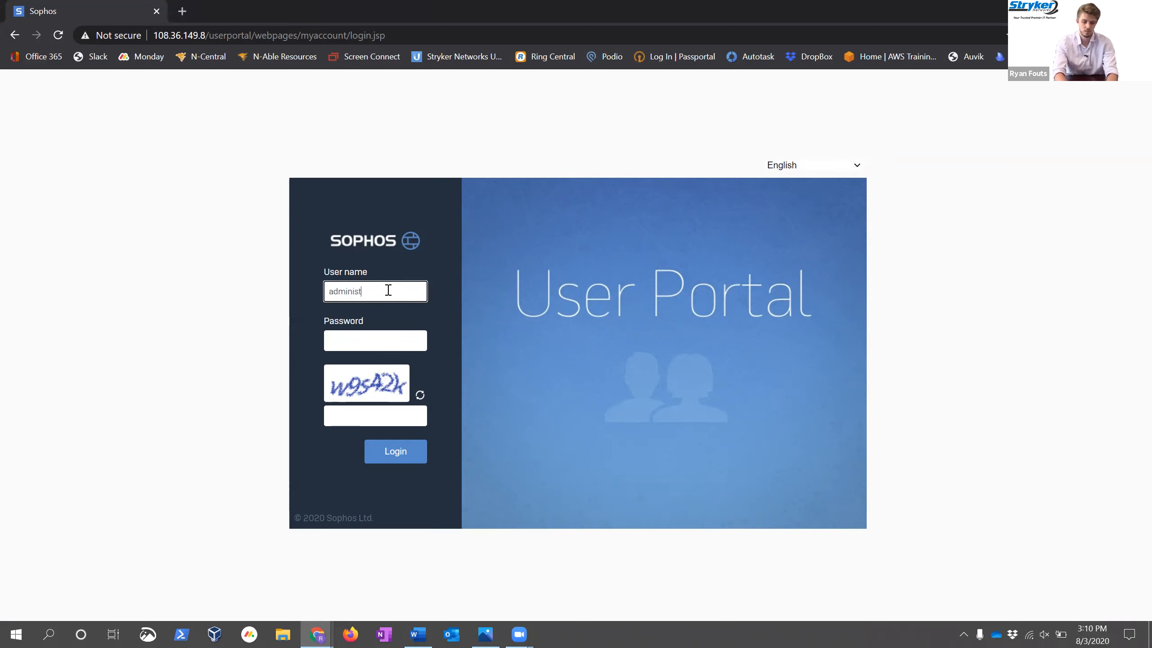
pyautogui.press('Tab')
pyautogui.hotkey('ctrl', 'v')
pyautogui.click(362, 414)
pyautogui.write('w9')
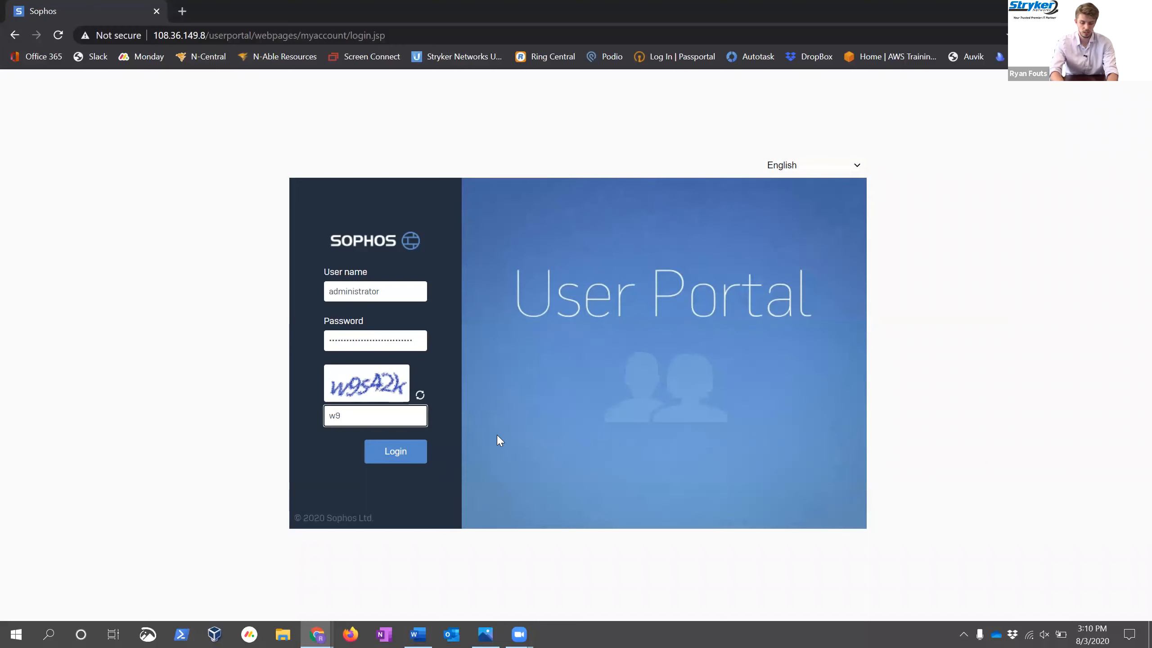
pyautogui.write('s42k')
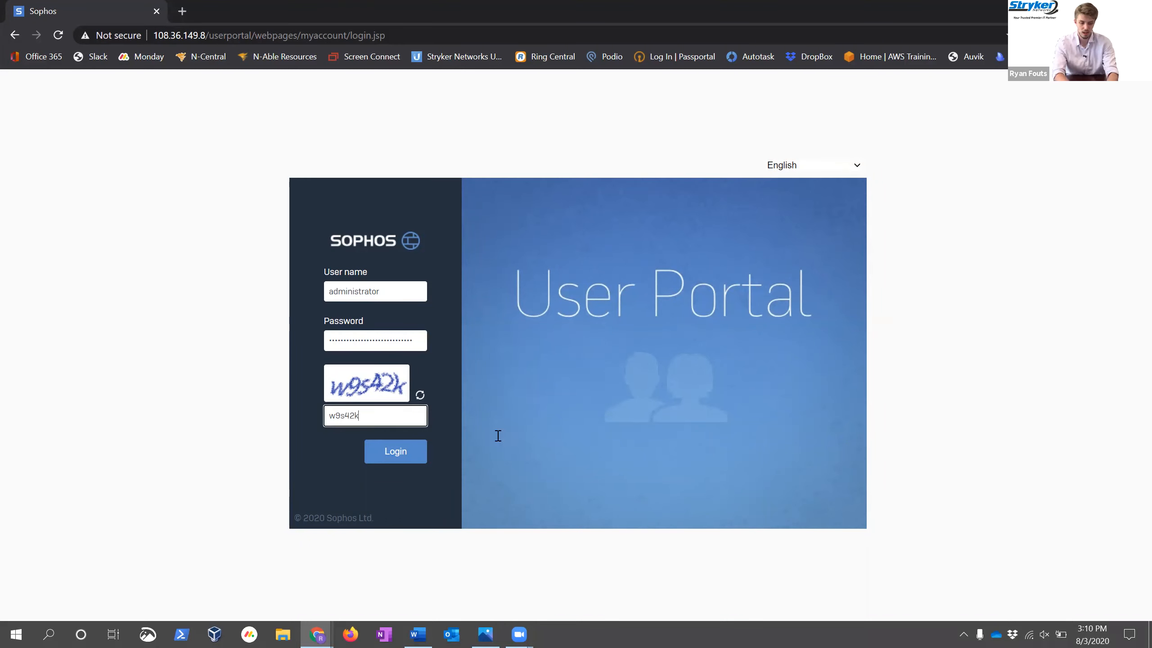
pyautogui.click(393, 452)
pyautogui.press('Tab')
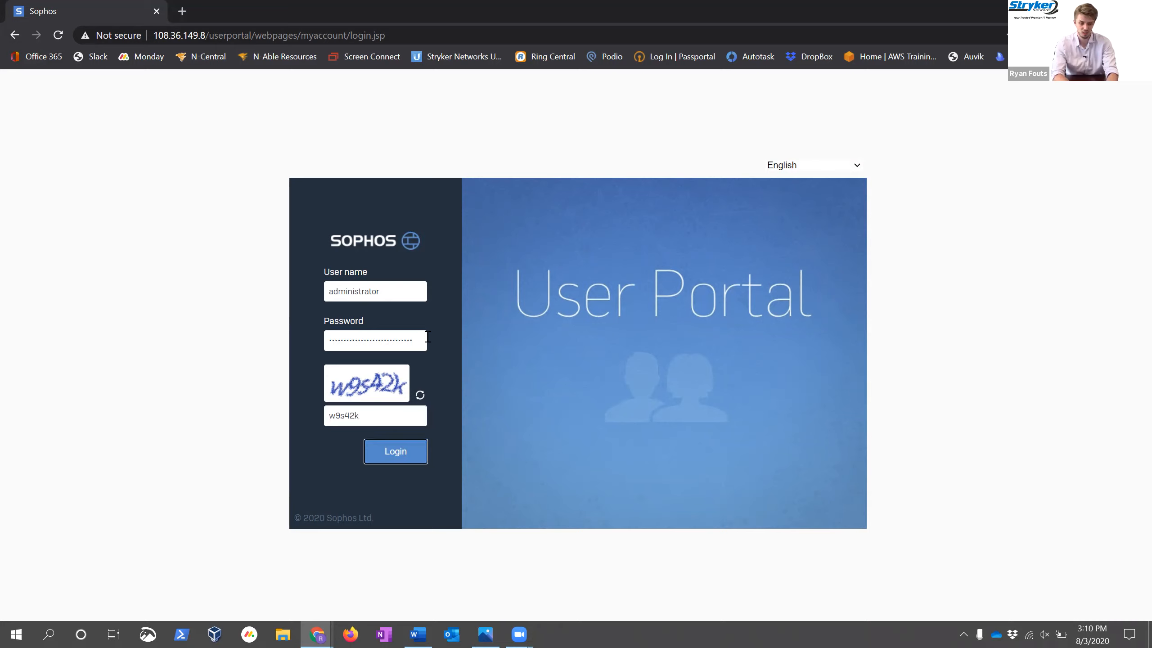
pyautogui.press('Return')
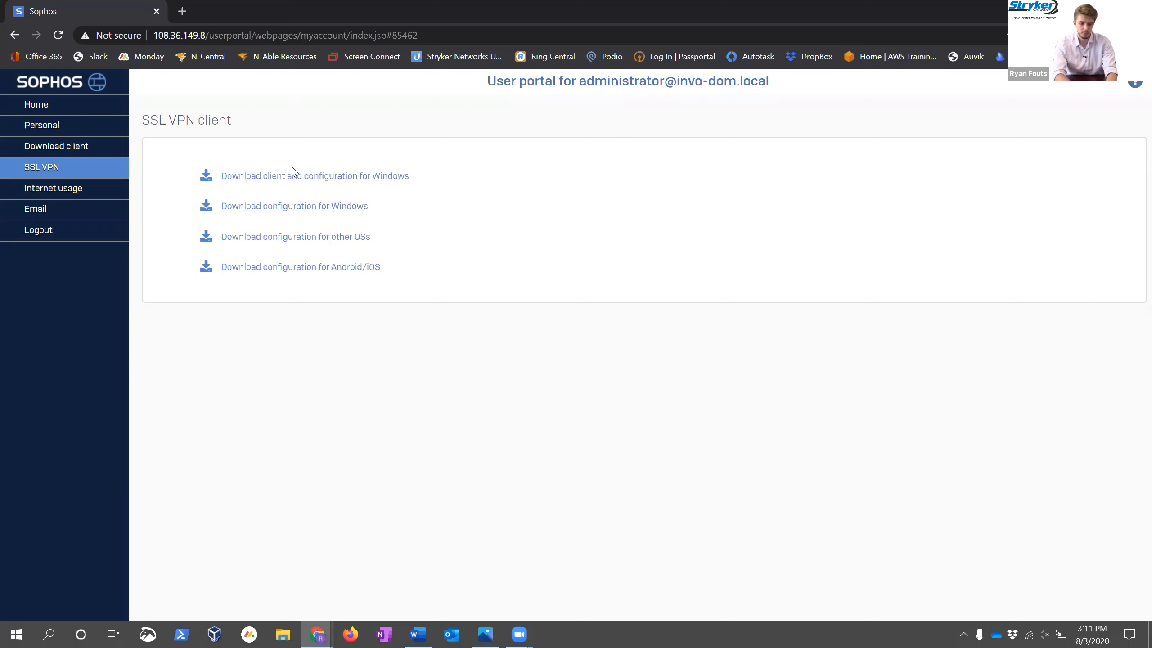
# Download the SSL VPN configuration for Windows and run the downloaded Sophos SSL VPN Client 2.1 setup through to completion
pyautogui.click(323, 208)
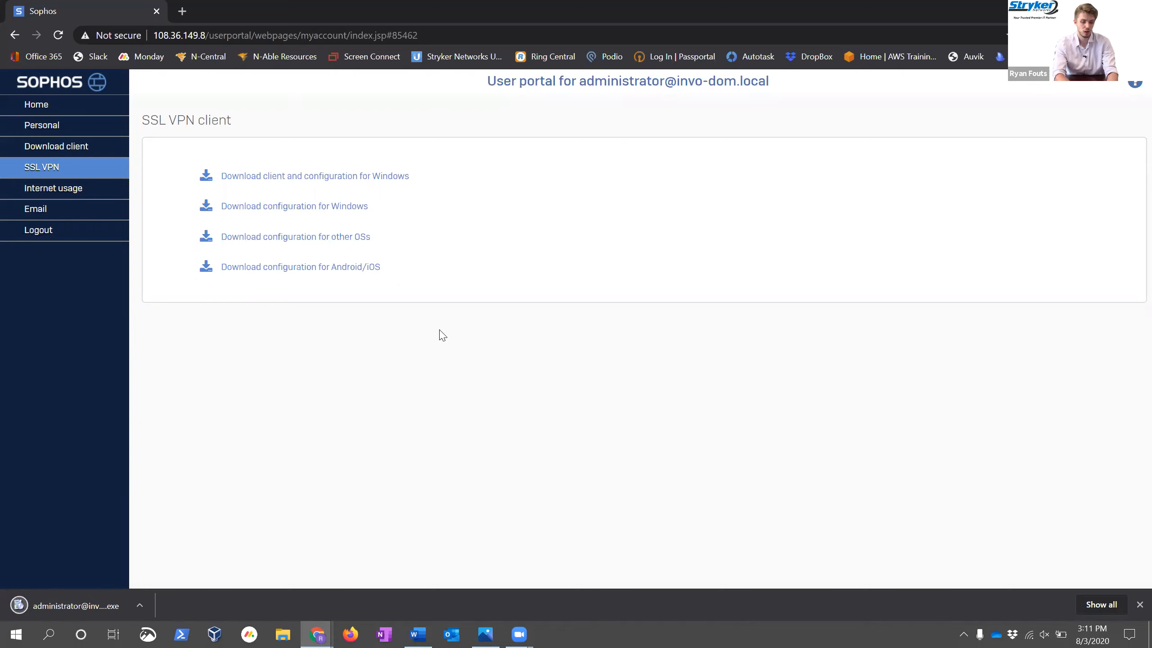
pyautogui.click(84, 598)
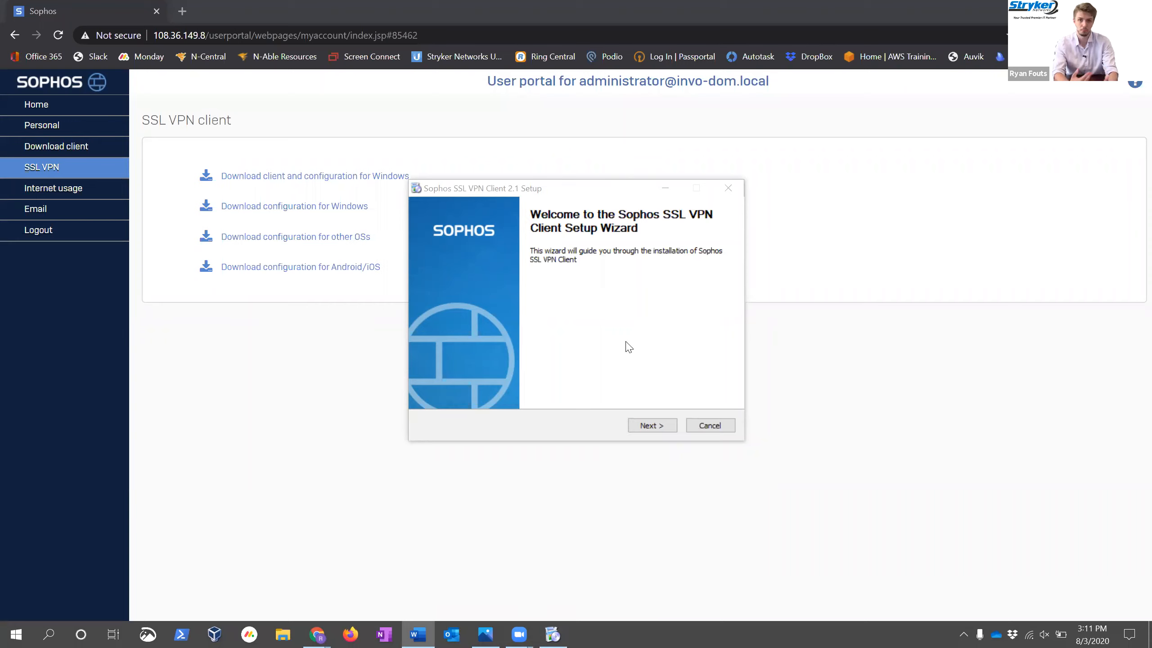
pyautogui.click(651, 425)
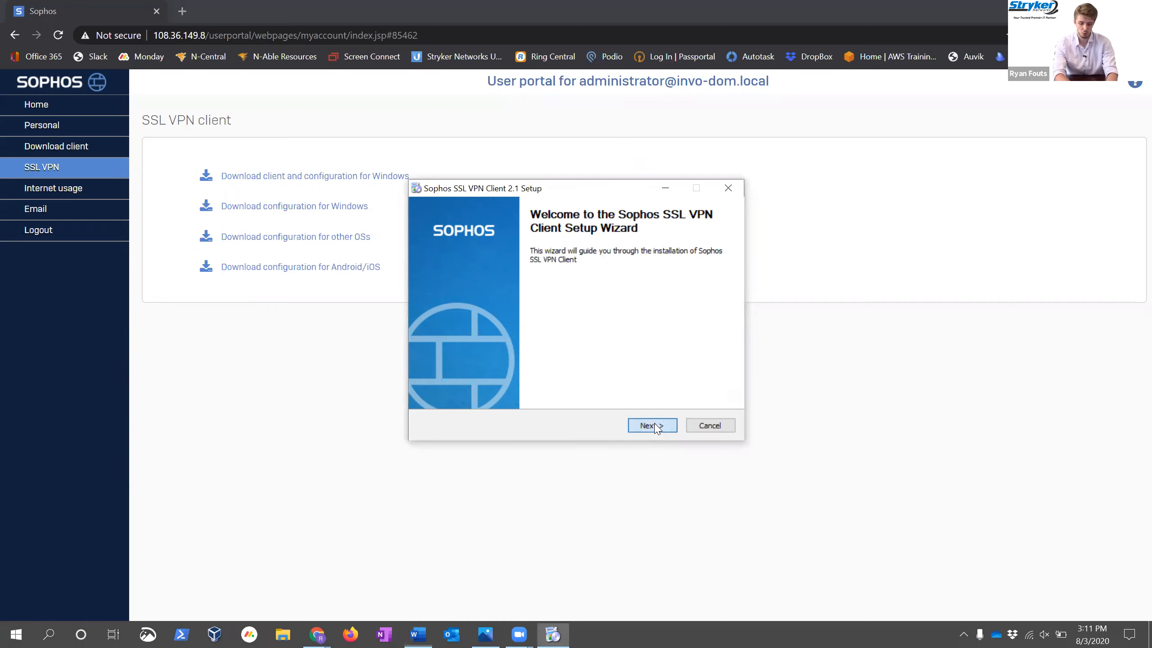
pyautogui.click(653, 425)
pyautogui.click(655, 427)
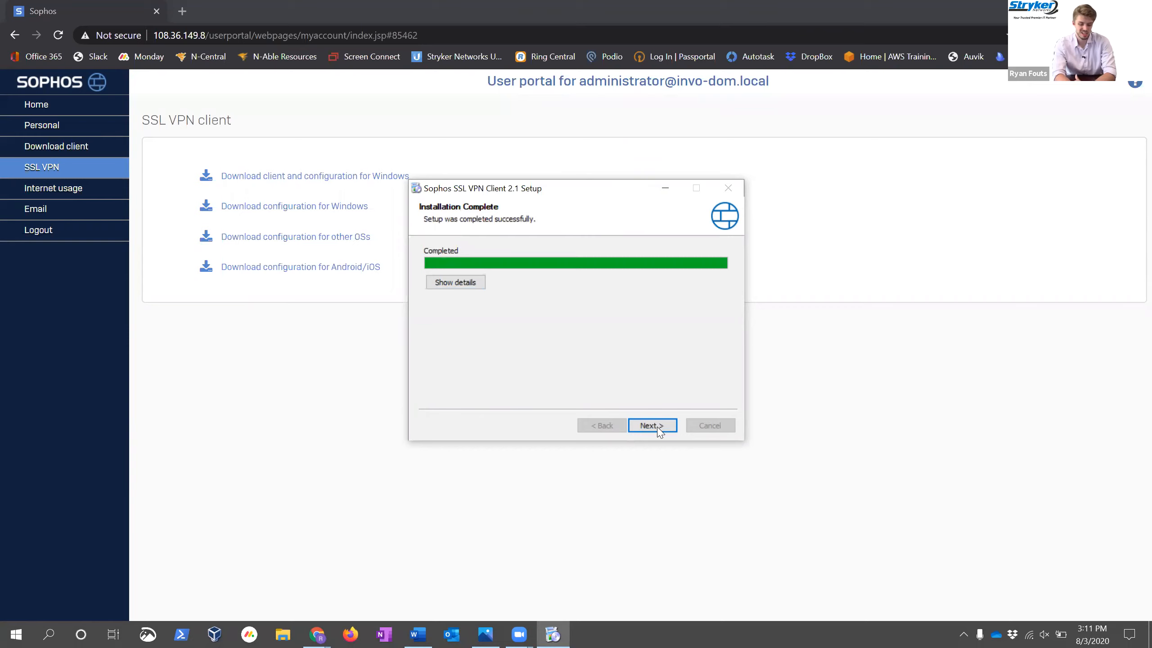
pyautogui.click(660, 427)
pyautogui.click(662, 426)
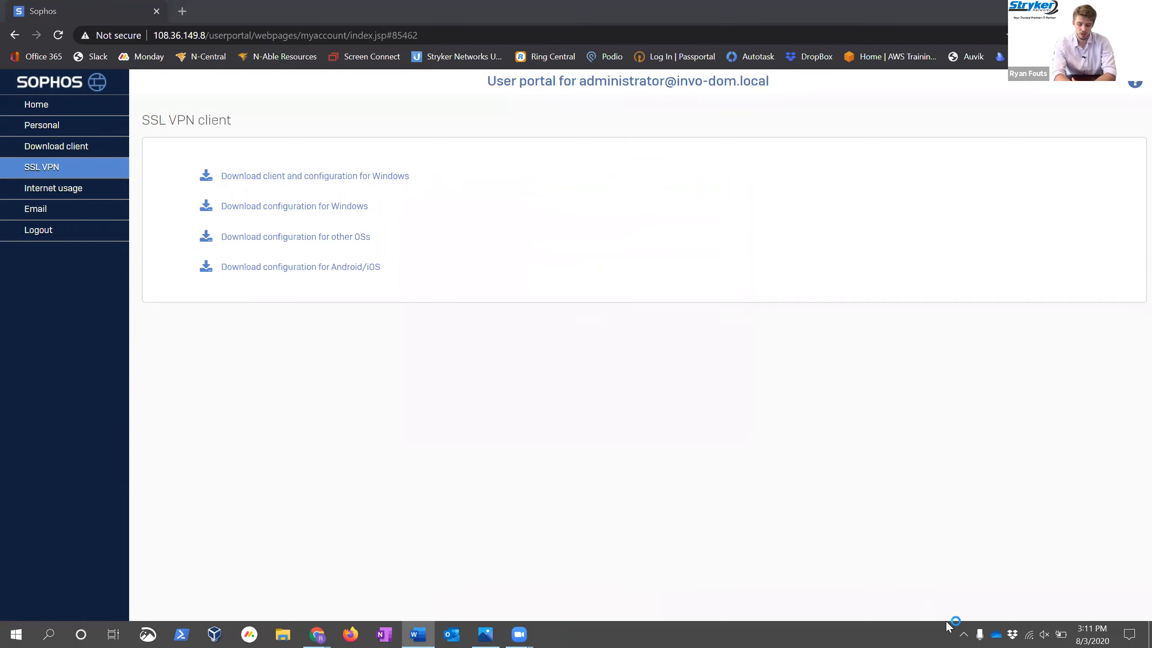